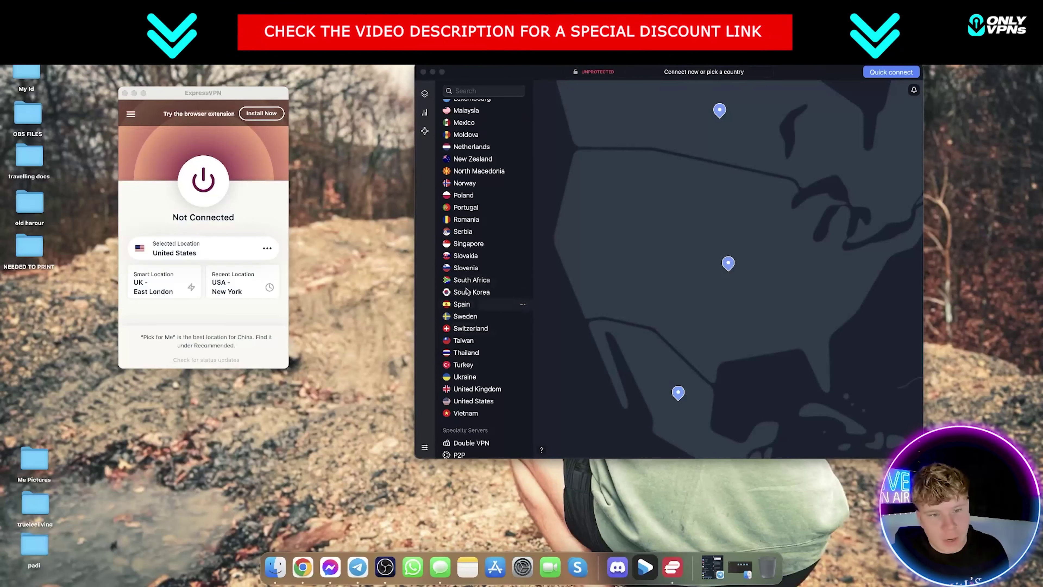
- Open ExpressVPN's Preferences on the Protocol page, where Automatic (recommended) is selected
{"action": "left_click", "coordinate": [131, 114]}
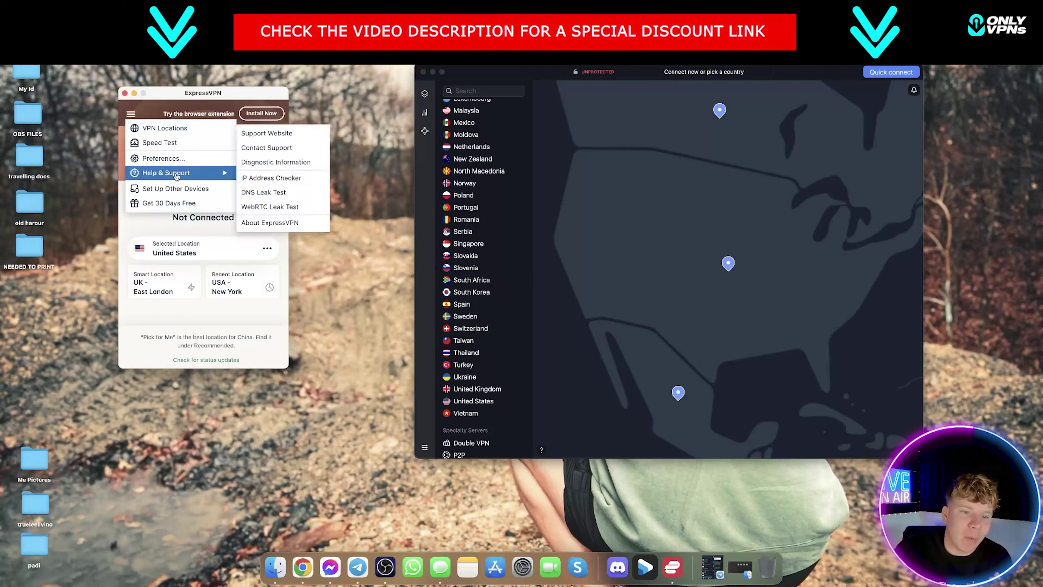
{"action": "left_click", "coordinate": [179, 159]}
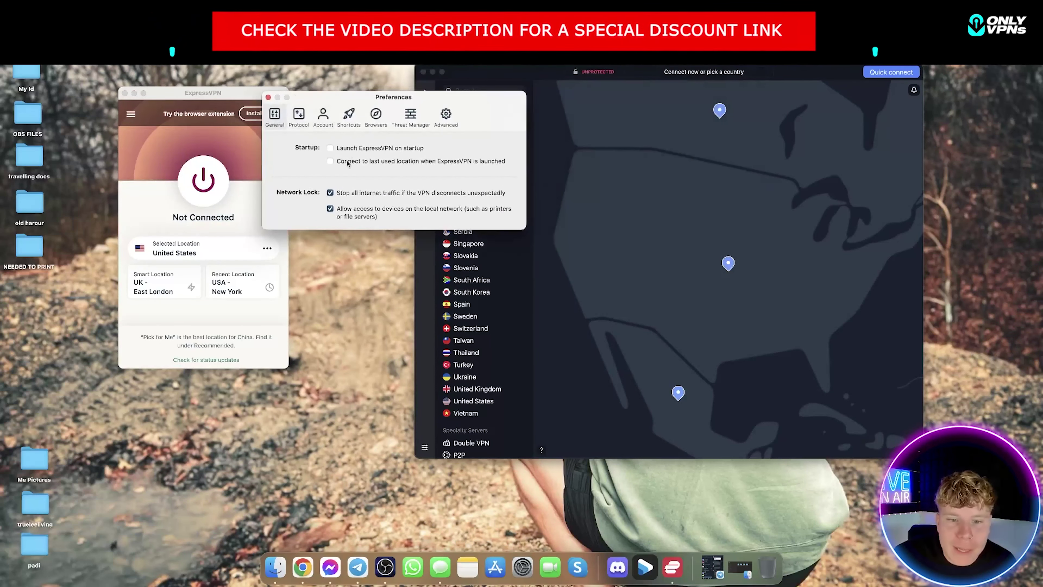
{"action": "left_click", "coordinate": [298, 119]}
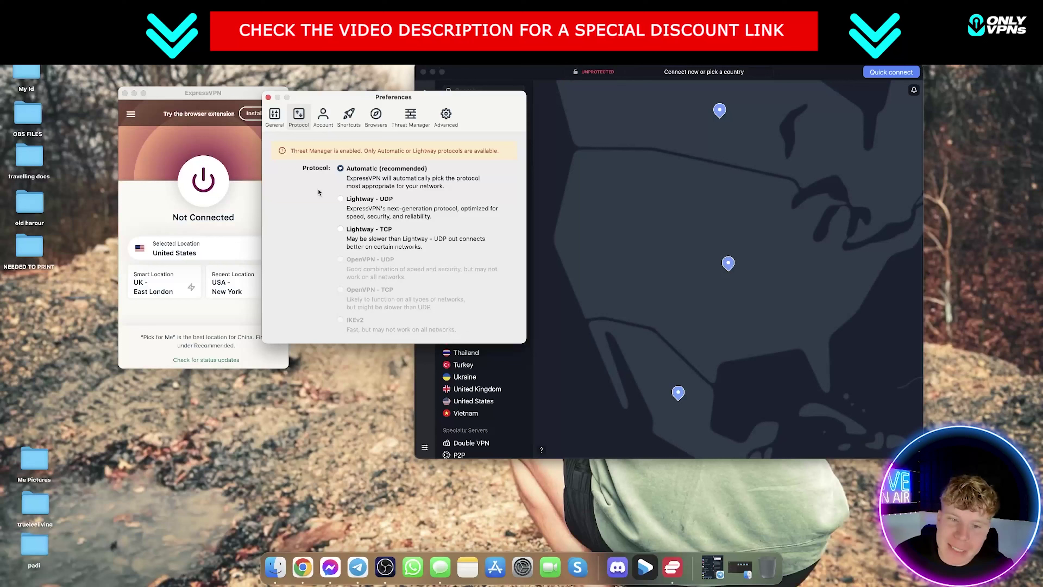
- Show NordVPN's Kill Switch preferences with Kill Switch (Advanced) on, and shift the window right
{"action": "left_click", "coordinate": [611, 153]}
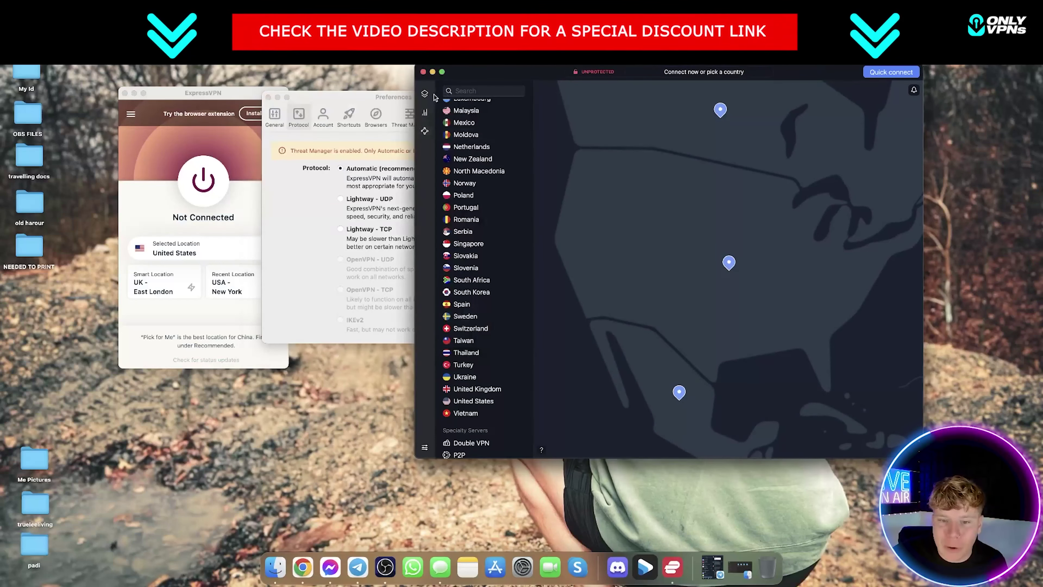
{"action": "left_click", "coordinate": [425, 132]}
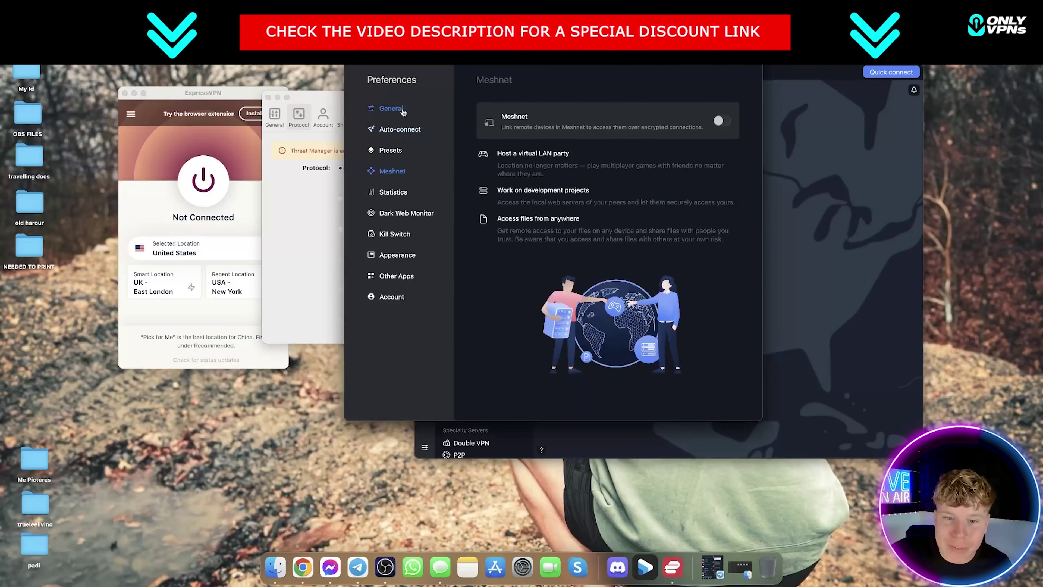
{"action": "left_click", "coordinate": [400, 233]}
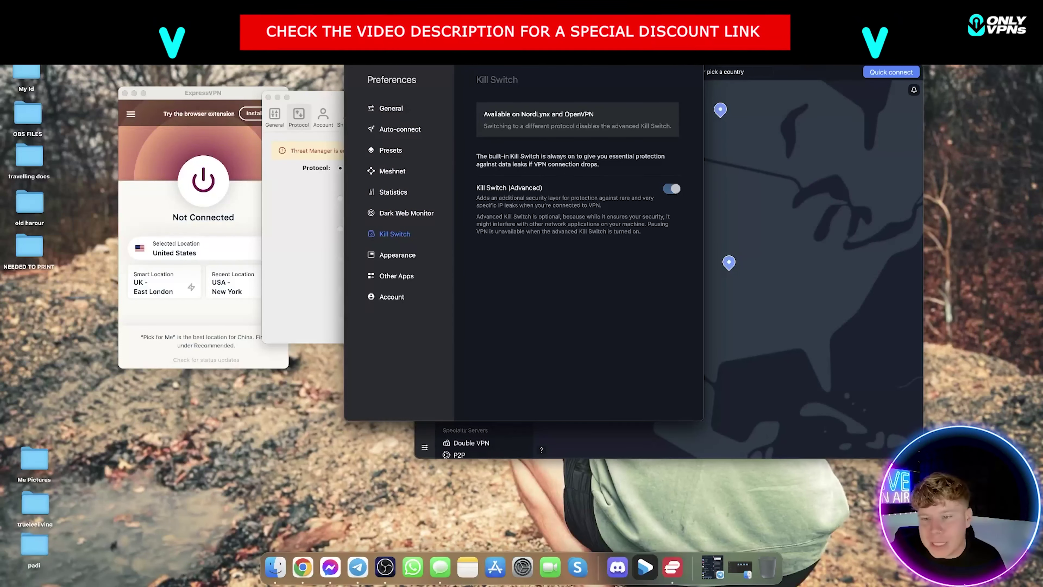
{"action": "left_click_drag", "start_coordinate": [521, 66], "coordinate": [677, 60]}
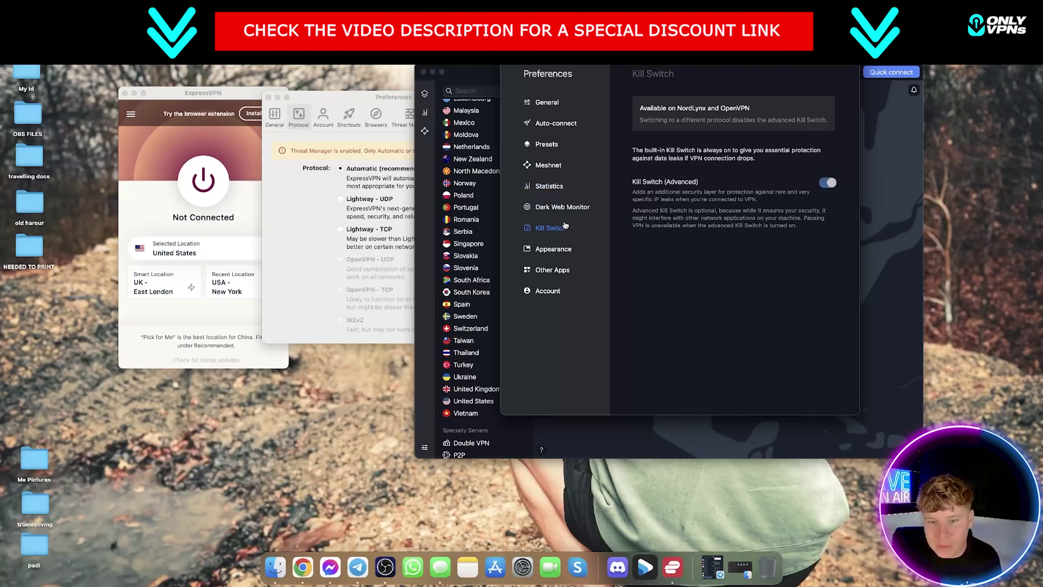
- Check NordVPN's Dark Web Monitor and Meshnet, show ExpressVPN's General page, then switch off Kill Switch (Advanced)
{"action": "left_click", "coordinate": [565, 206]}
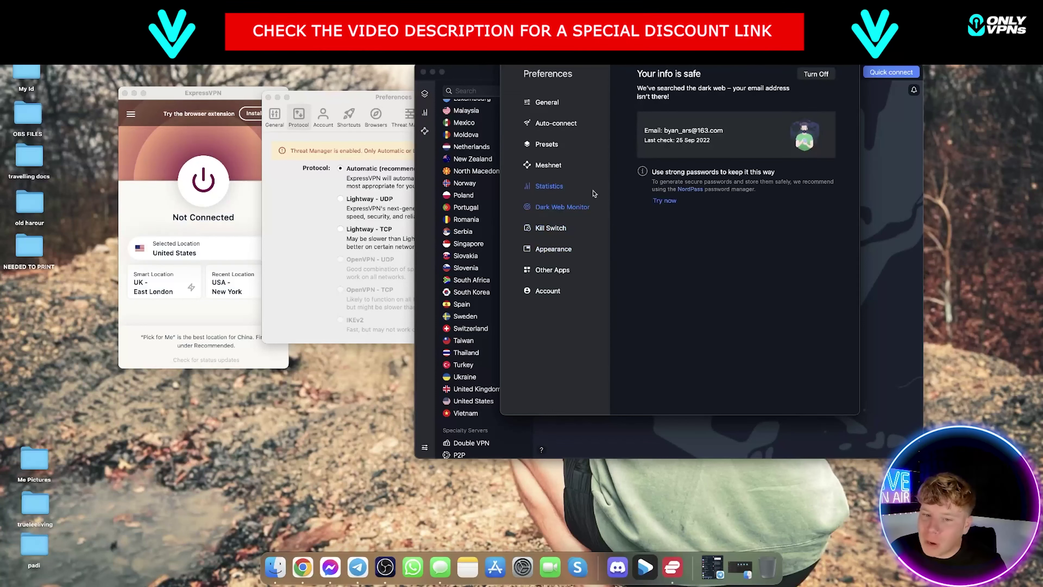
{"action": "left_click", "coordinate": [551, 166]}
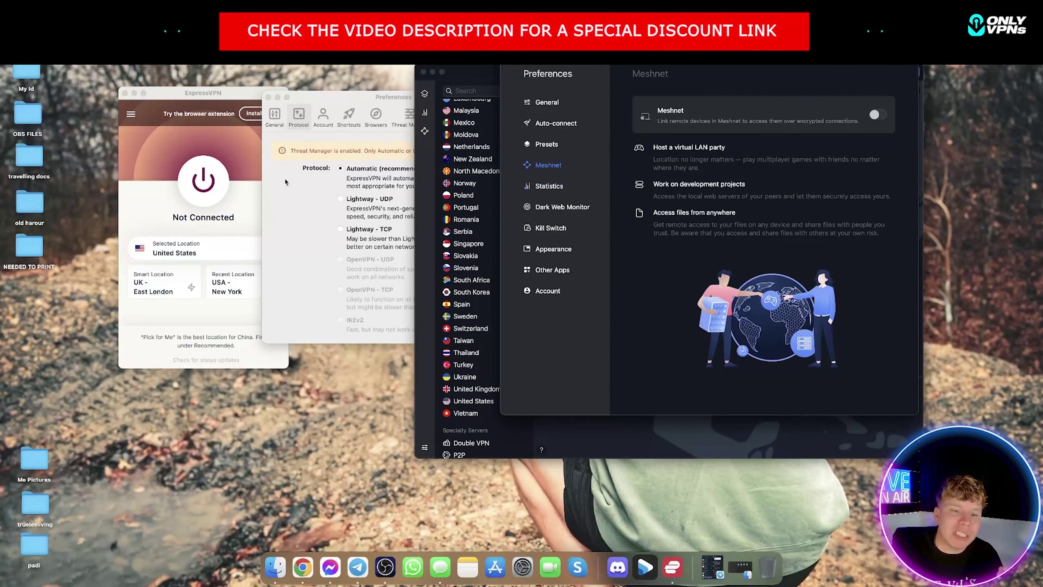
{"action": "left_click", "coordinate": [295, 187]}
{"action": "left_click", "coordinate": [275, 118]}
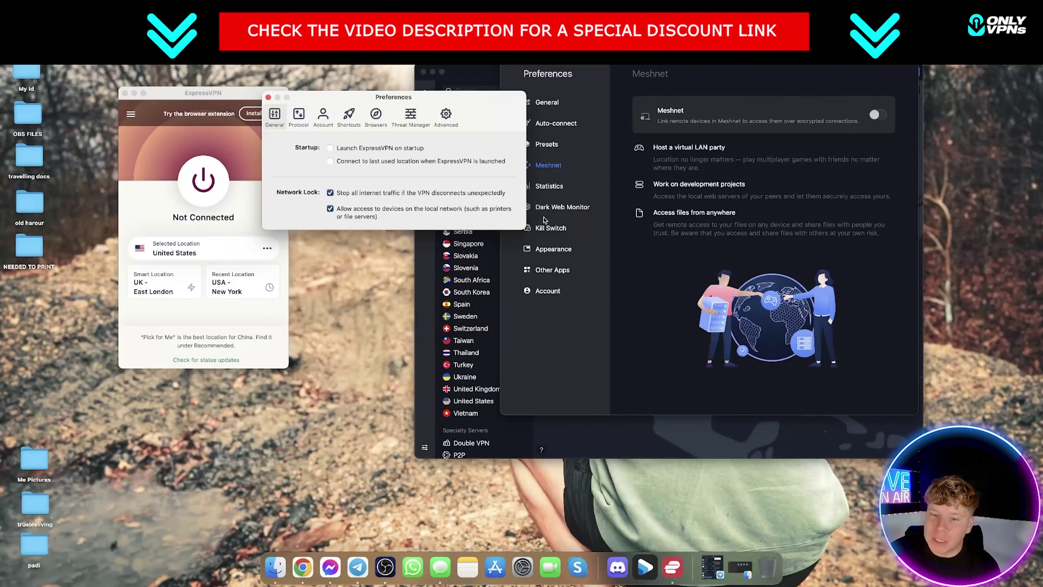
{"action": "left_click", "coordinate": [544, 228]}
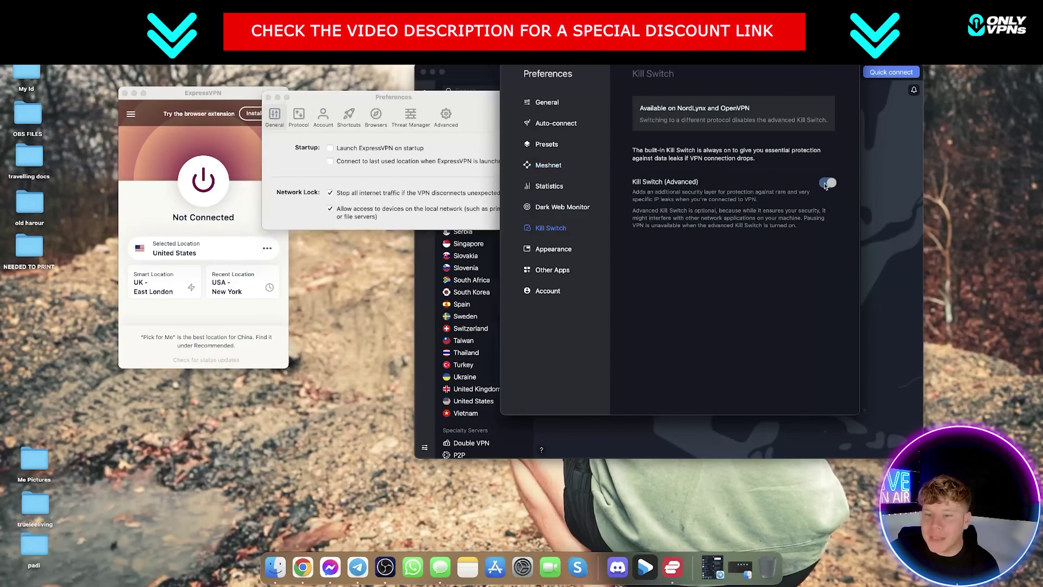
{"action": "left_click", "coordinate": [830, 183]}
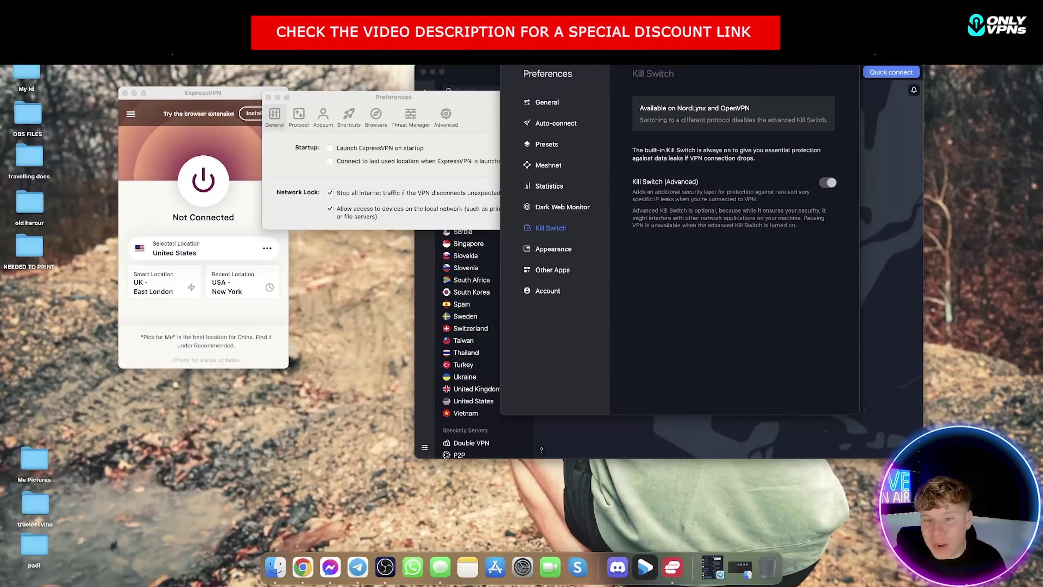
- Minimise NordVPN's Preferences and move ExpressVPN's Preferences to the top left
{"action": "left_click_drag", "start_coordinate": [524, 47], "coordinate": [144, 174]}
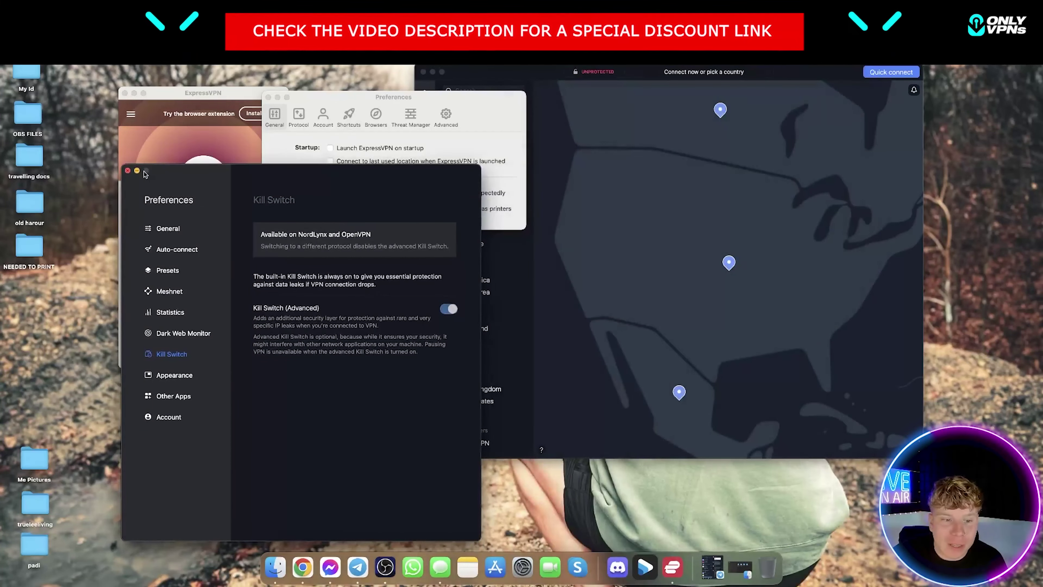
{"action": "left_click", "coordinate": [137, 170]}
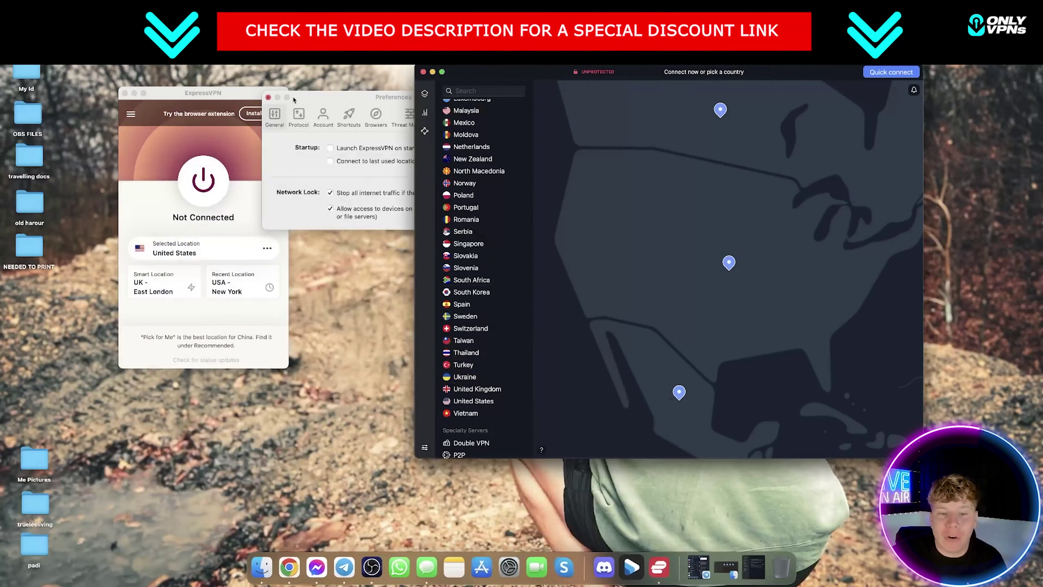
{"action": "left_click_drag", "start_coordinate": [283, 98], "coordinate": [116, 62]}
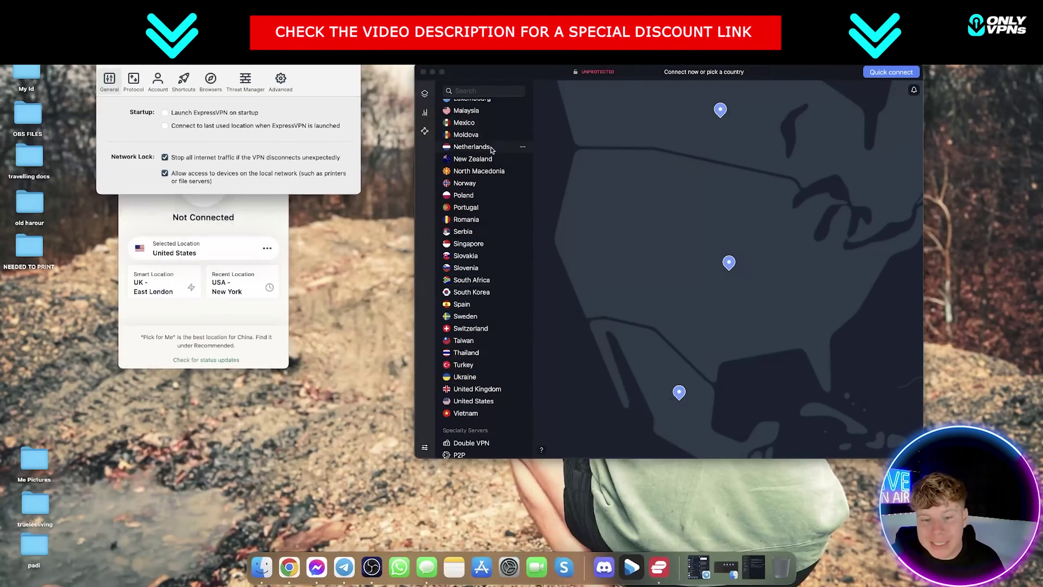
{"action": "scroll", "coordinate": [488, 172], "scroll_direction": "up", "scroll_amount": 5}
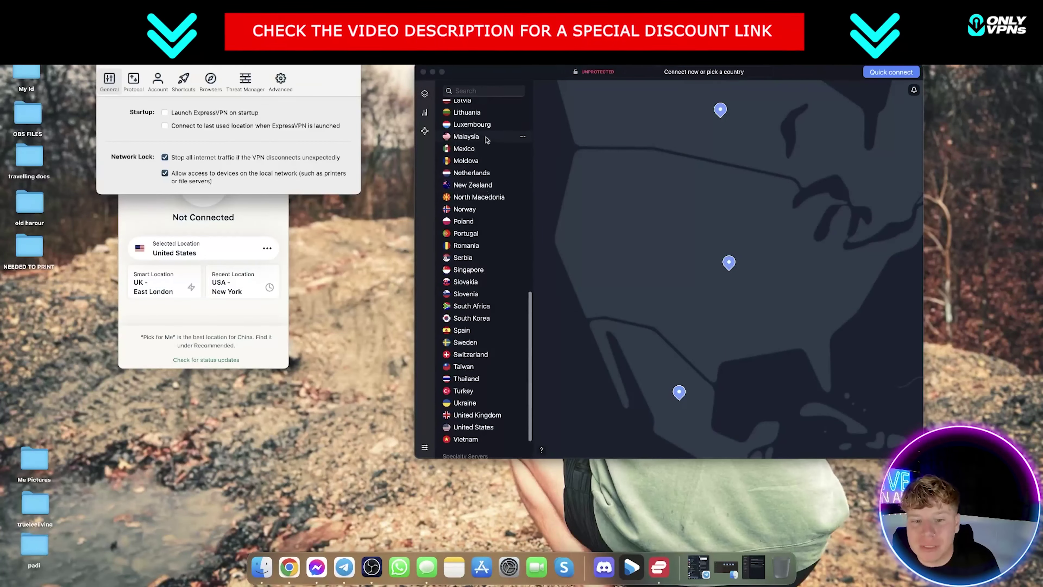
{"action": "scroll", "coordinate": [489, 287], "scroll_direction": "down", "scroll_amount": 3}
- Connect NordVPN to United Kingdom #2212 and browse its P2P server list
{"action": "left_click", "coordinate": [470, 449]}
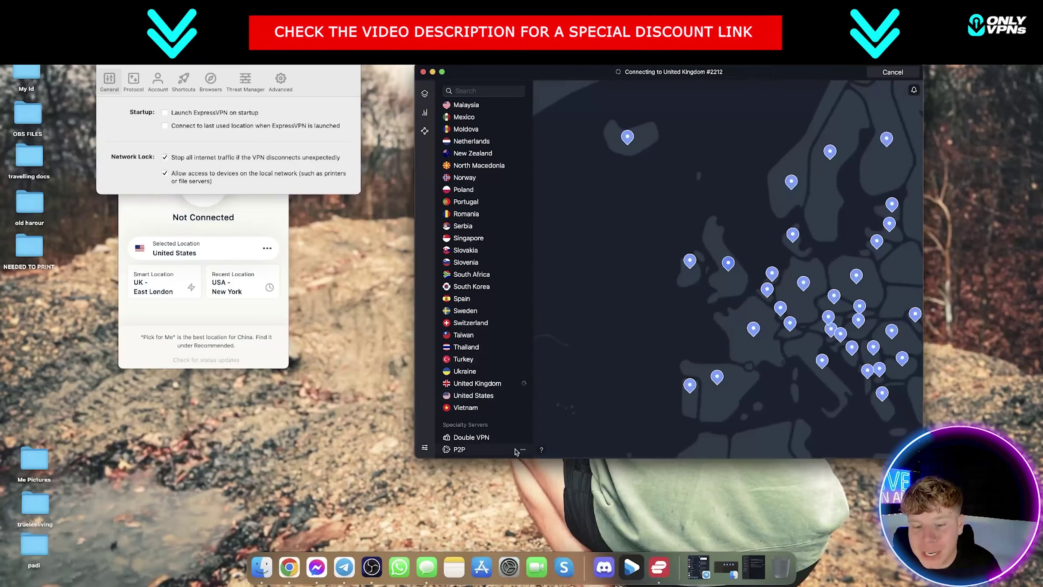
{"action": "left_click", "coordinate": [521, 450]}
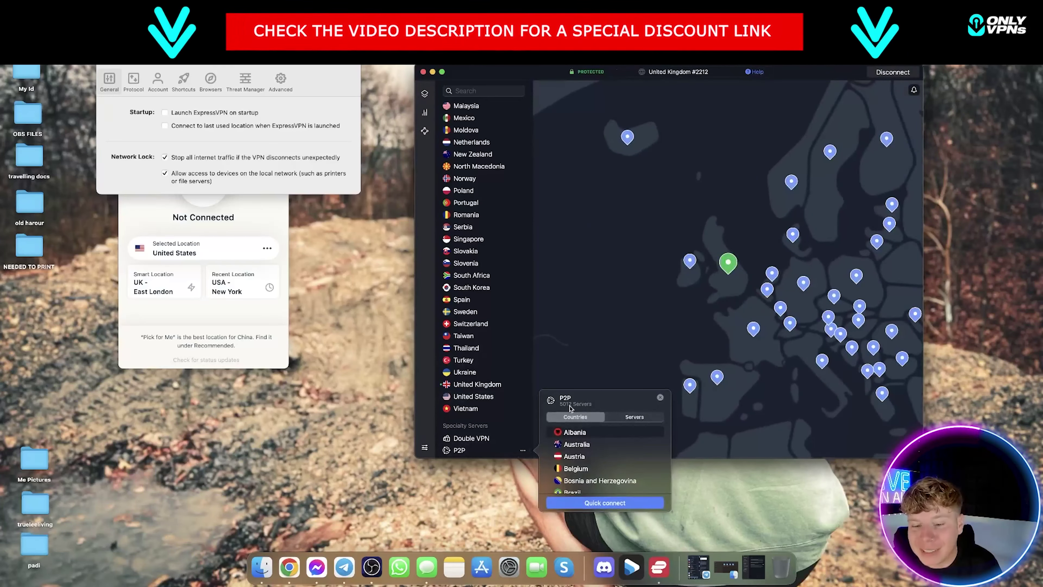
{"action": "left_click", "coordinate": [619, 418]}
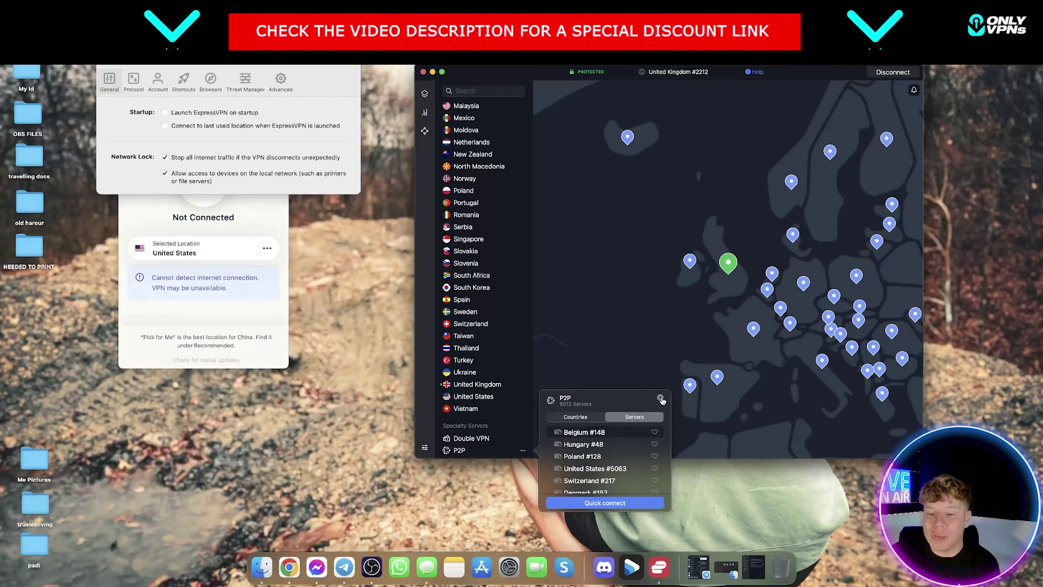
{"action": "left_click", "coordinate": [660, 398]}
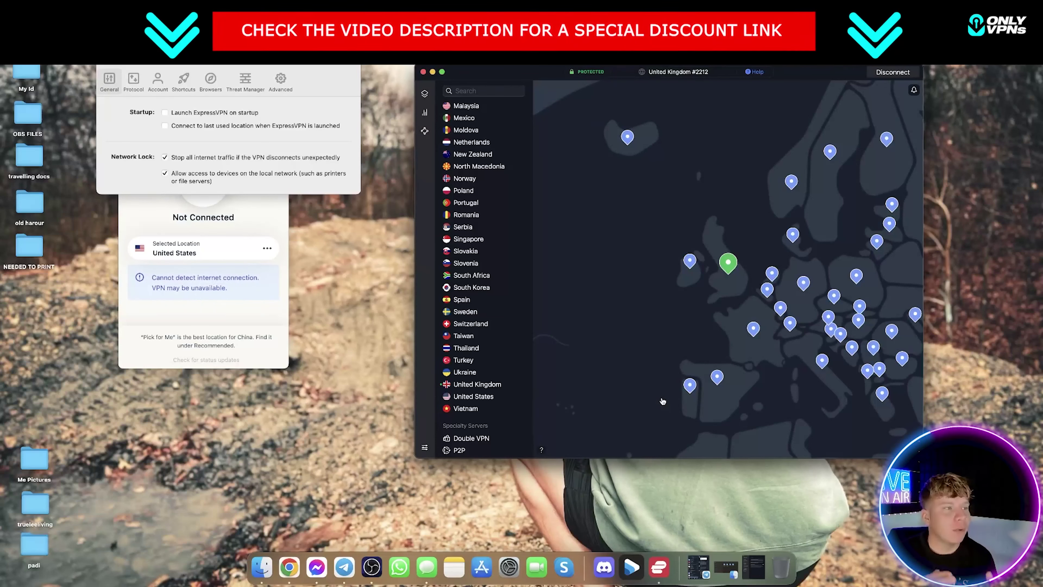
{"action": "left_click", "coordinate": [257, 235]}
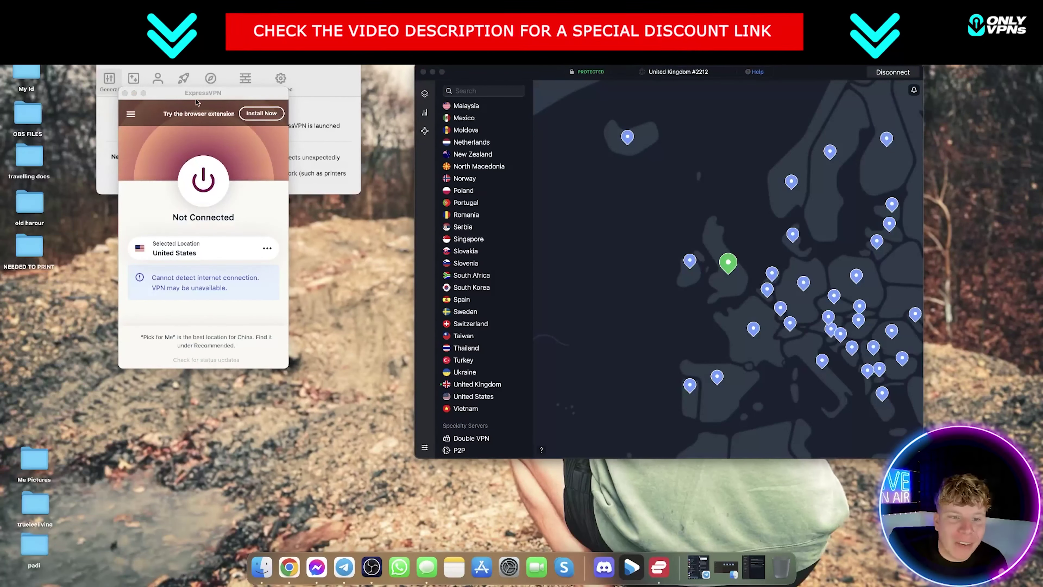
- Position the ExpressVPN main window just below its Preferences window, beside NordVPN
{"action": "left_click_drag", "start_coordinate": [196, 100], "coordinate": [225, 230]}
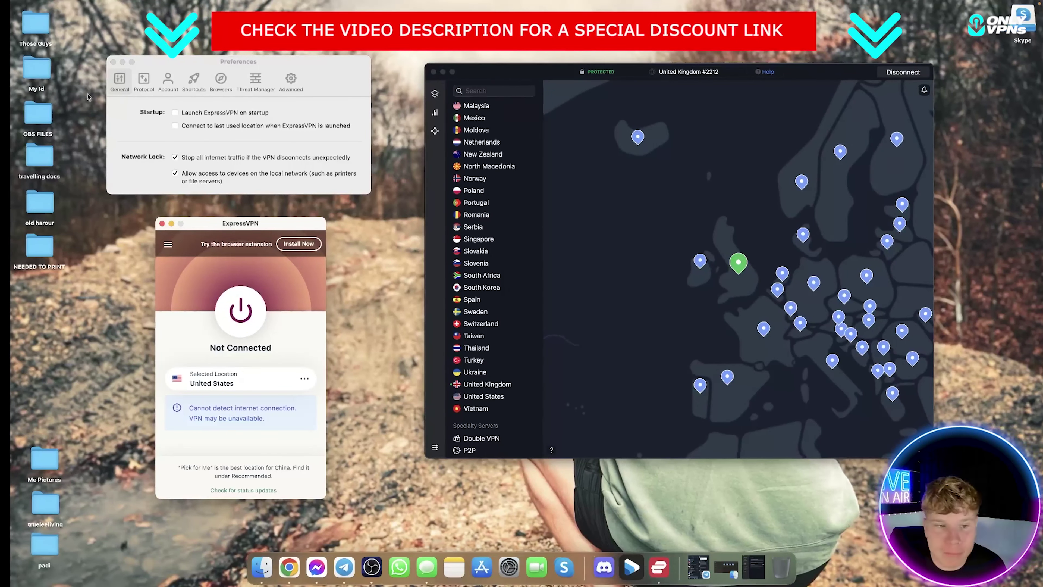
{"action": "left_click", "coordinate": [89, 97]}
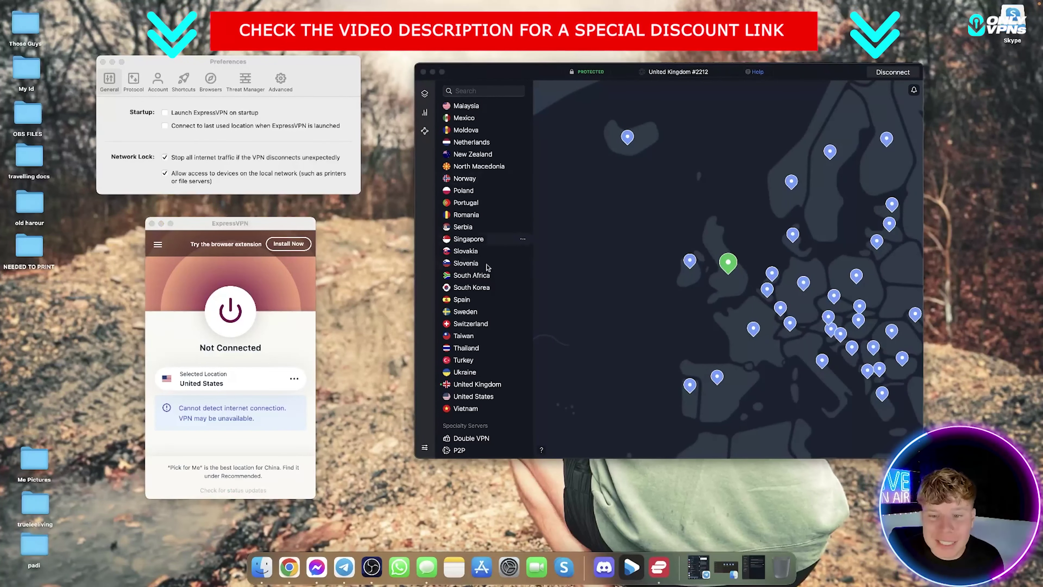
{"action": "left_click", "coordinate": [553, 128]}
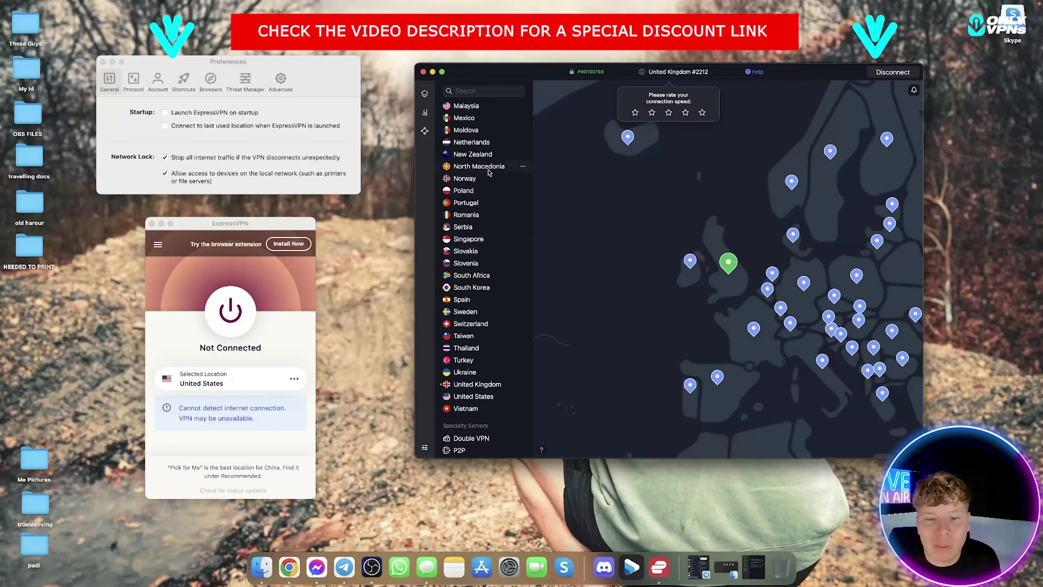
{"action": "mouse_move", "coordinate": [246, 228]}
{"action": "left_mouse_down"}
{"action": "mouse_move", "coordinate": [249, 172]}
{"action": "mouse_move", "coordinate": [242, 221]}
{"action": "left_mouse_up"}
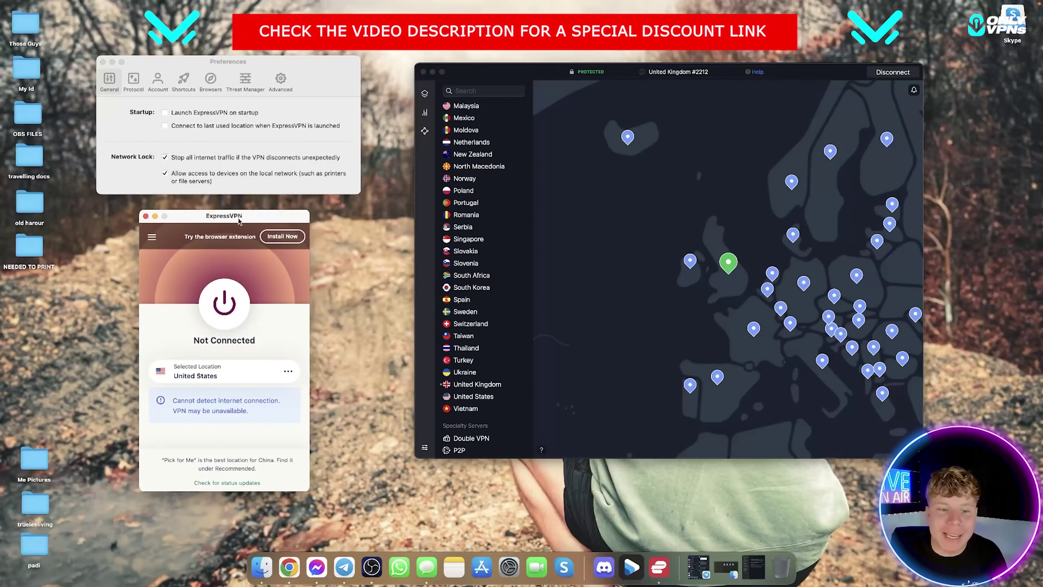
{"action": "left_click_drag", "start_coordinate": [244, 221], "coordinate": [248, 211]}
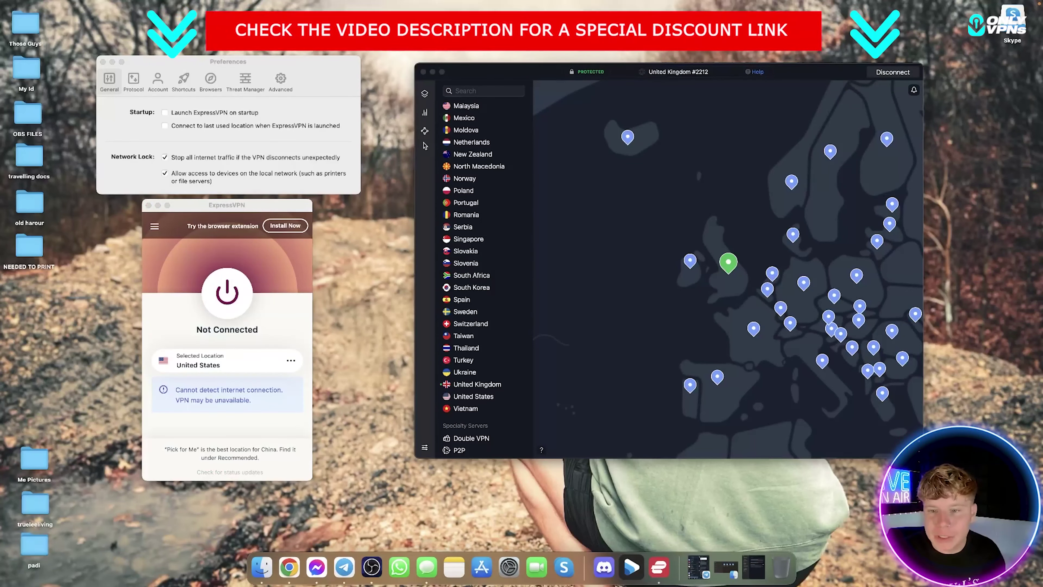
- Reopen NordVPN's General preferences, move the window up-right, and keep NordLynx as the VPN protocol
{"action": "left_click", "coordinate": [424, 447]}
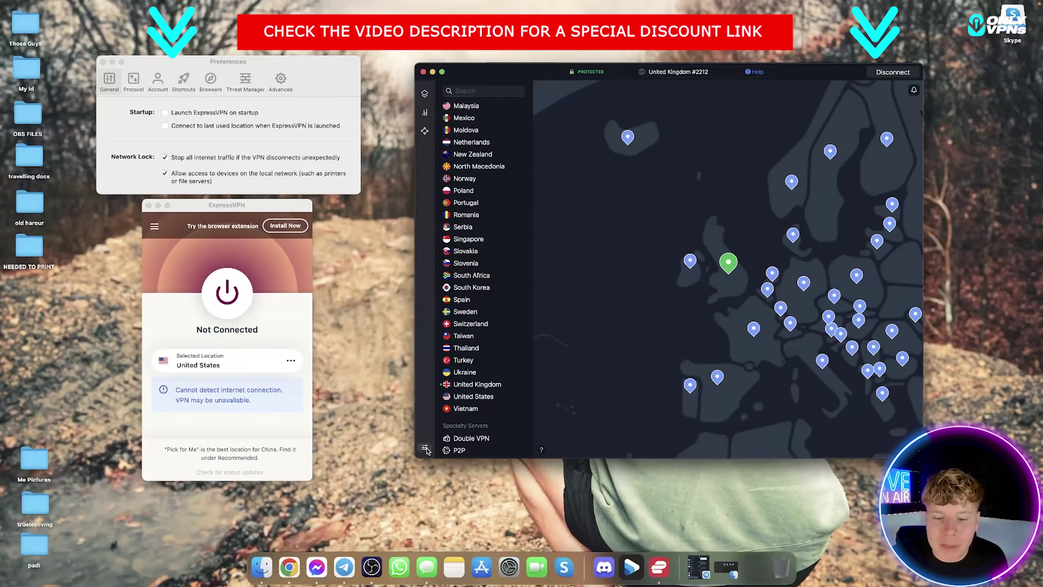
{"action": "left_click_drag", "start_coordinate": [215, 177], "coordinate": [450, 137]}
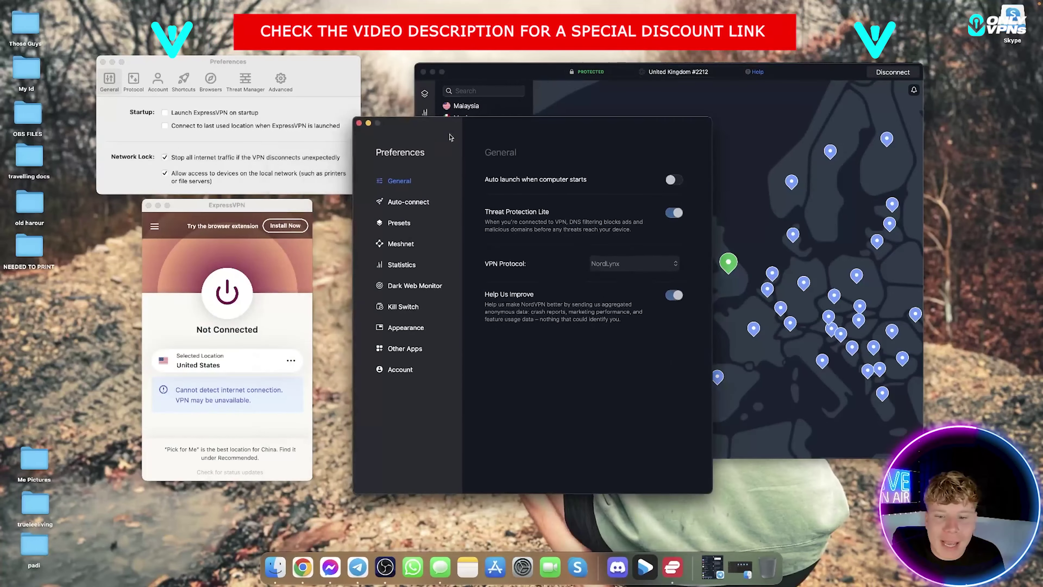
{"action": "left_click", "coordinate": [617, 262]}
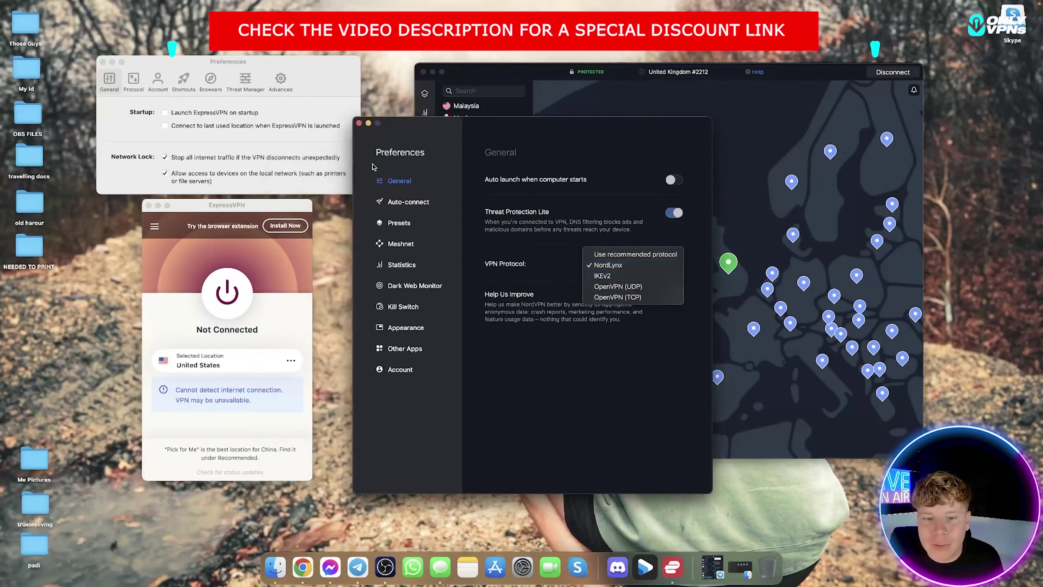
{"action": "left_click", "coordinate": [629, 267]}
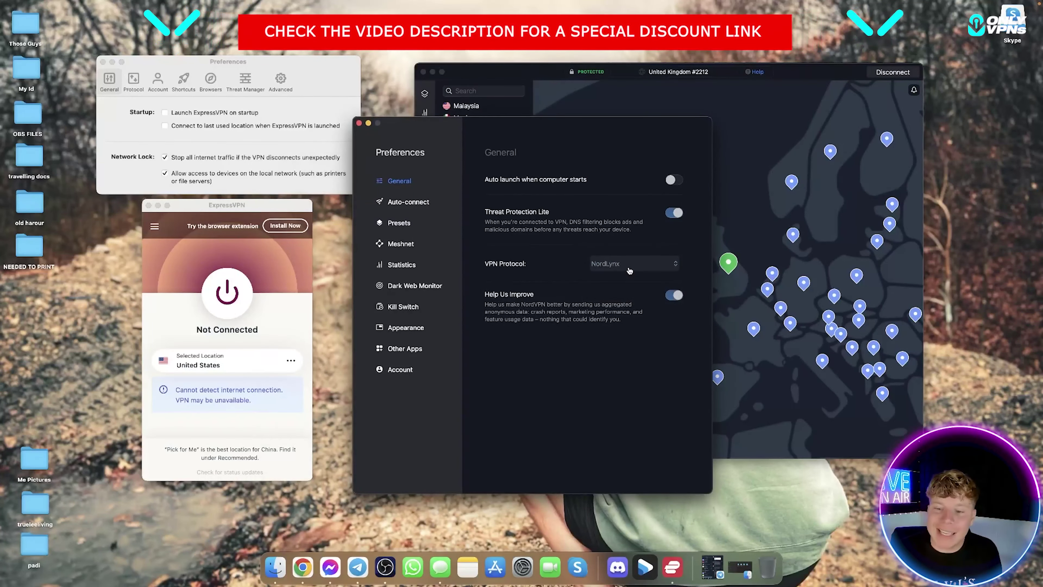